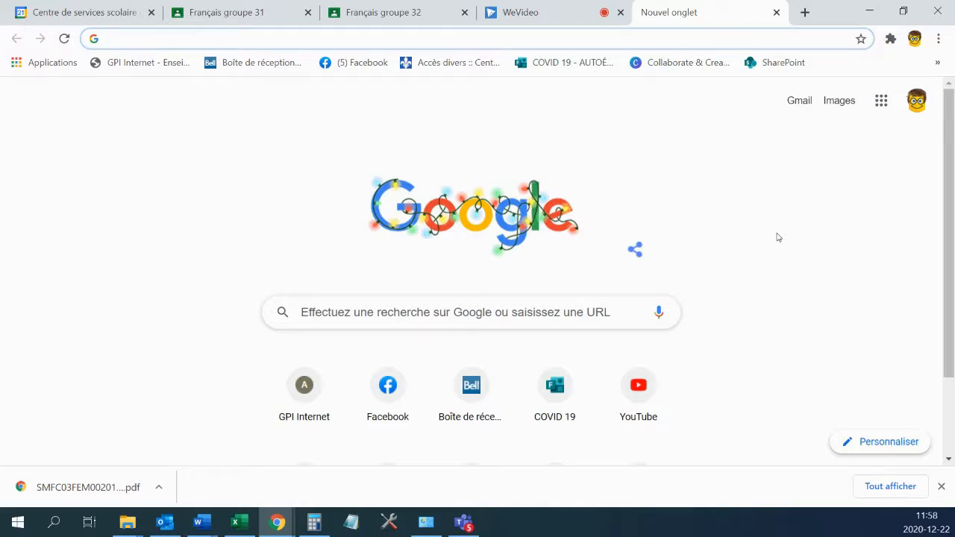
# Search Google for wevideo and open the WeVideo site from the first result.
pyautogui.write('we')
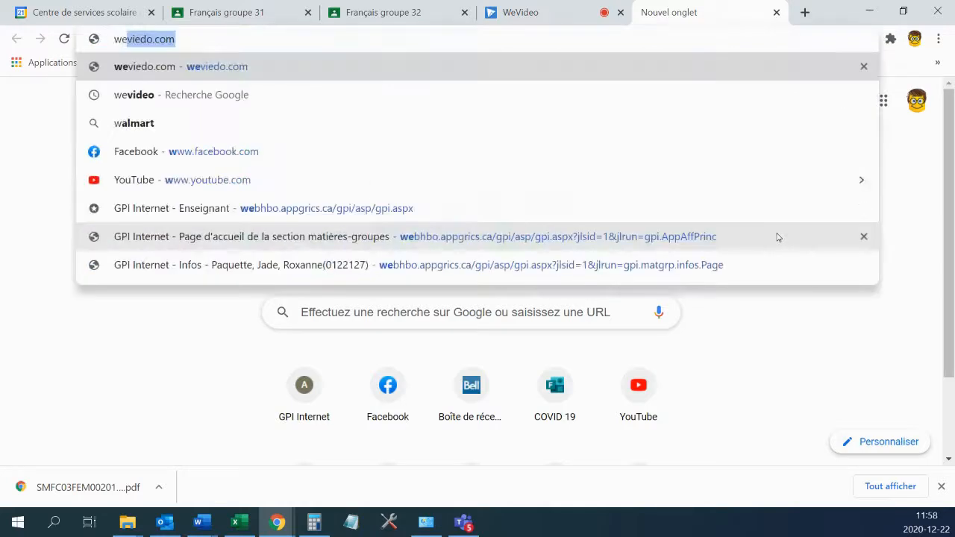
pyautogui.write('video')
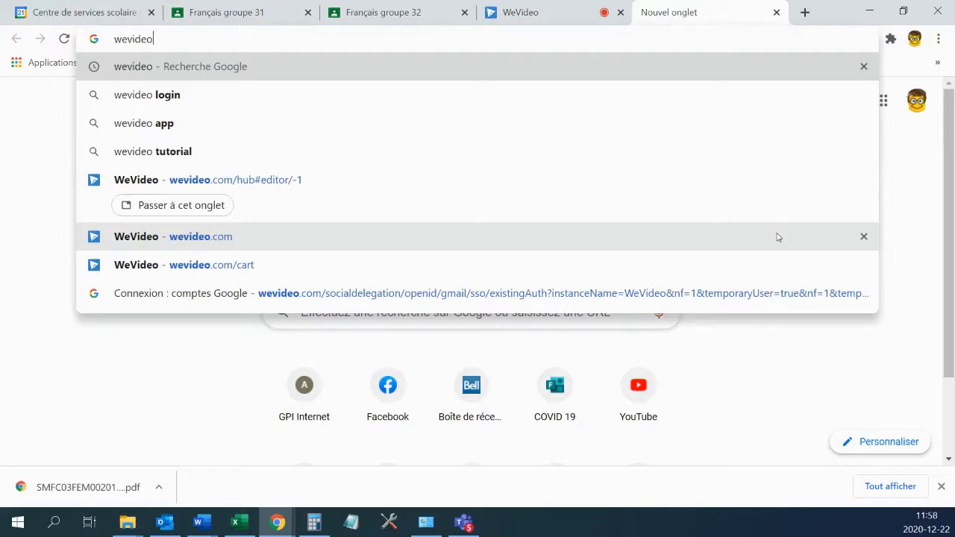
pyautogui.press('Return')
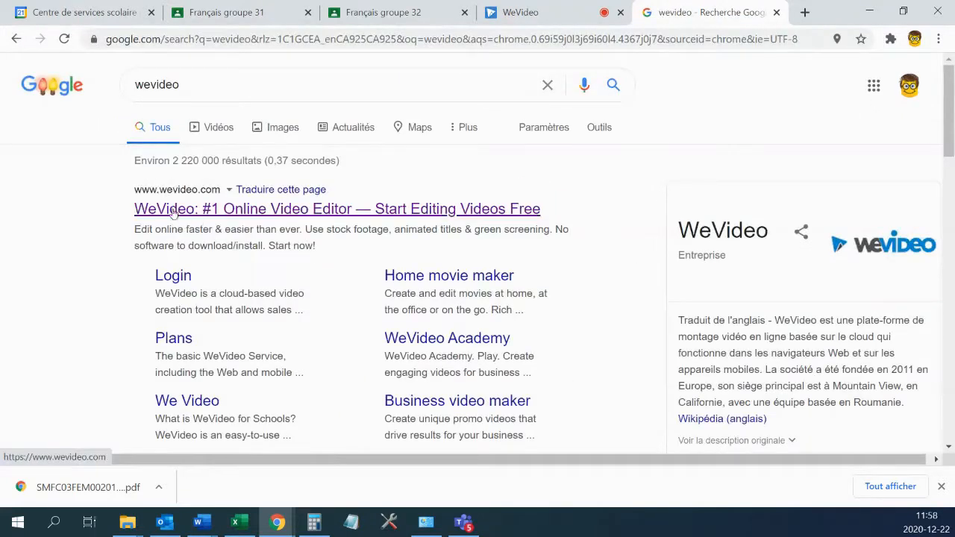
pyautogui.click(189, 215)
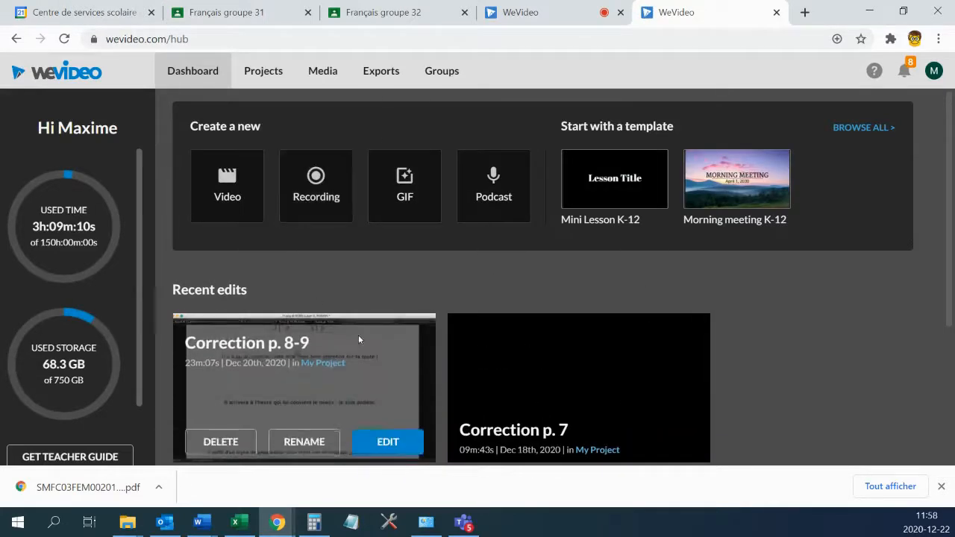
# Start a new Recording project from the Create a new tiles.
pyautogui.moveTo(536, 332)
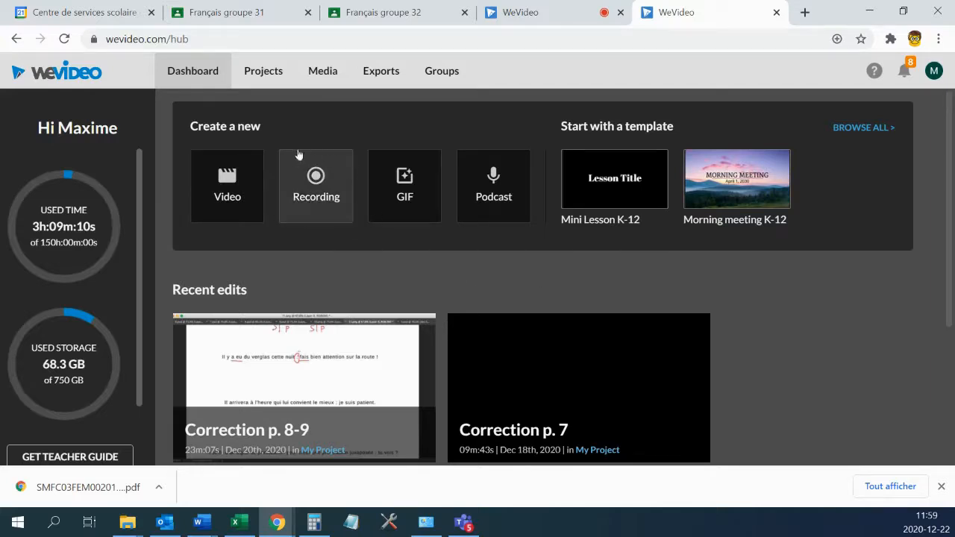
pyautogui.click(332, 215)
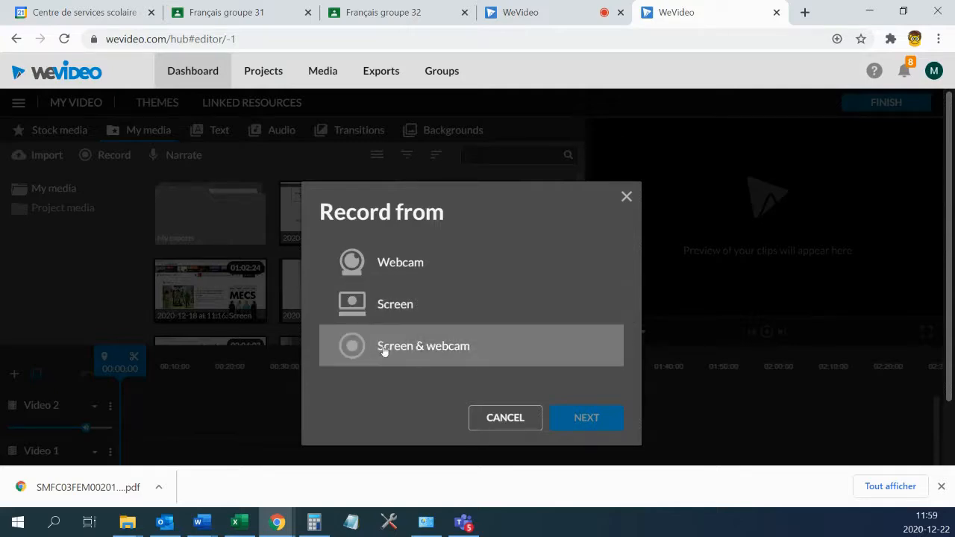
# Choose Webcam as the source and keep the Par défaut - Microphone input.
pyautogui.click(450, 275)
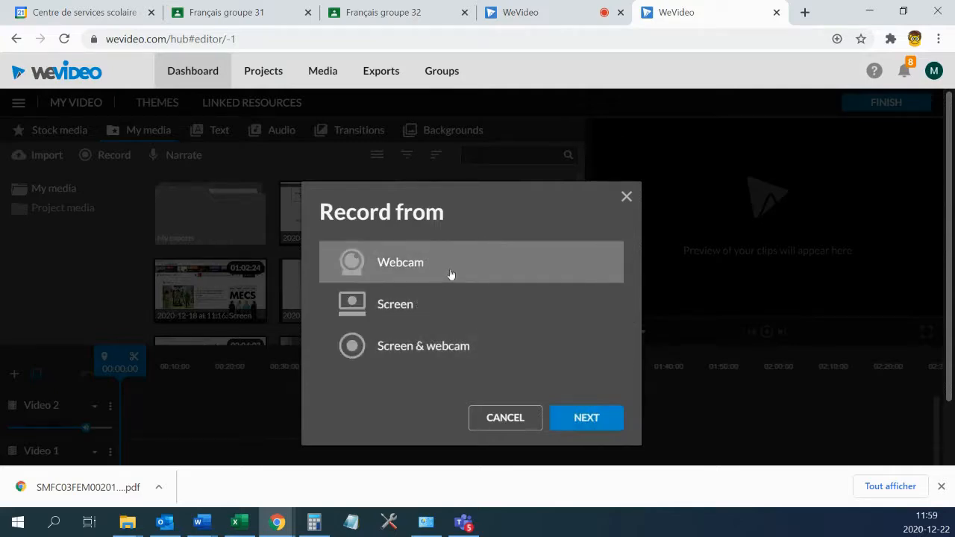
pyautogui.click(586, 420)
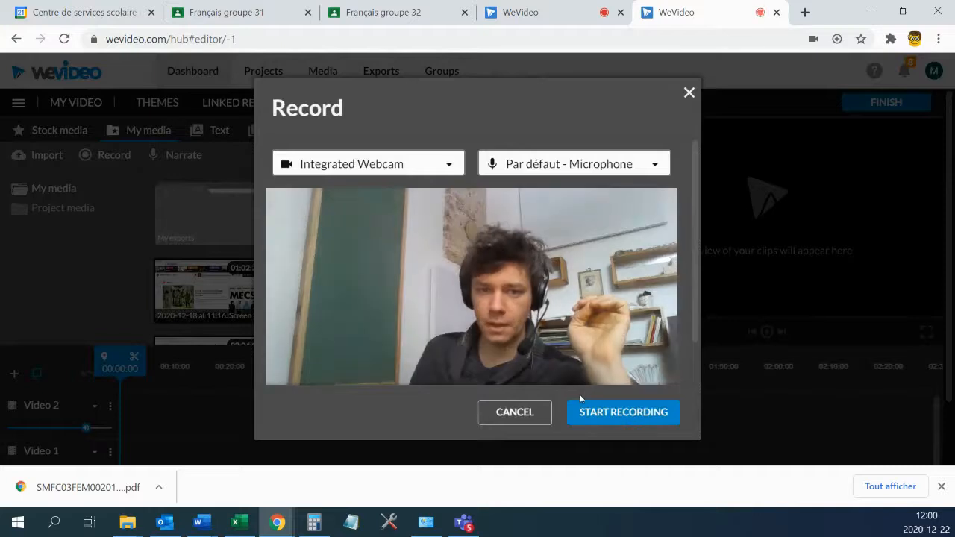
pyautogui.click(659, 169)
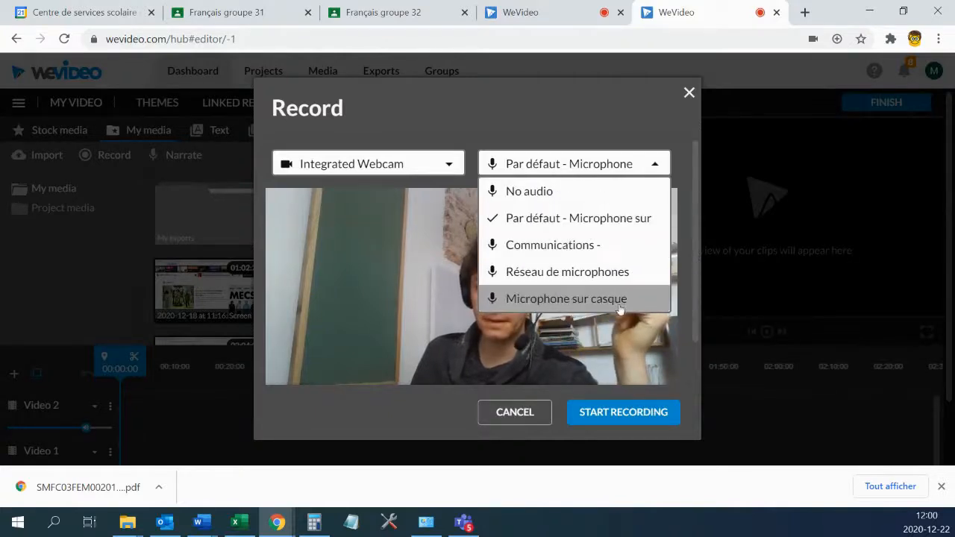
pyautogui.click(671, 116)
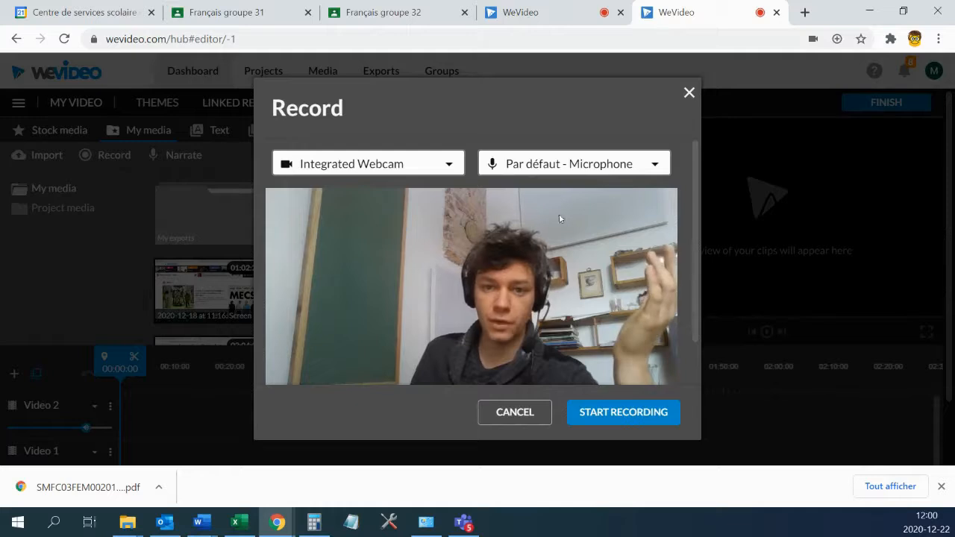
# Record an 8-second webcam clip, stop it, and save it into the project.
pyautogui.click(613, 412)
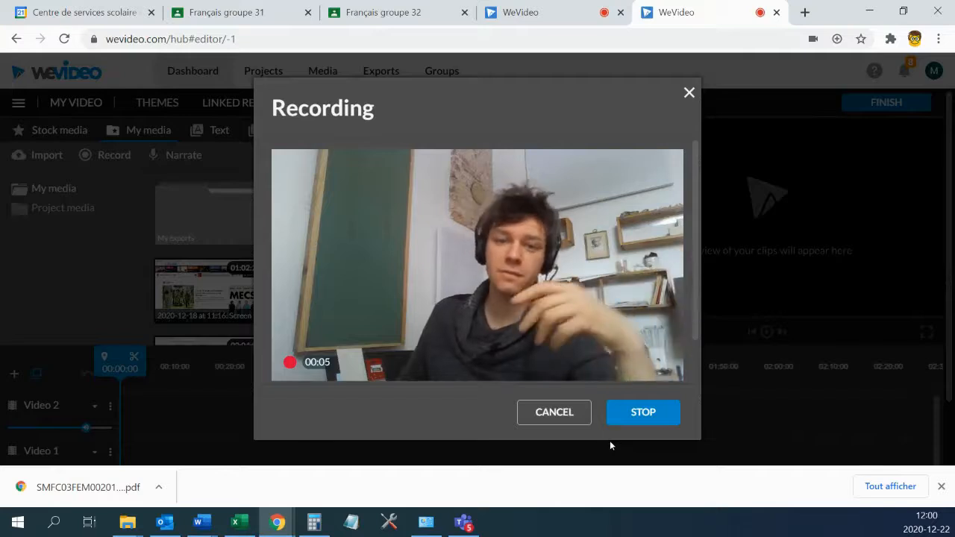
pyautogui.click(647, 415)
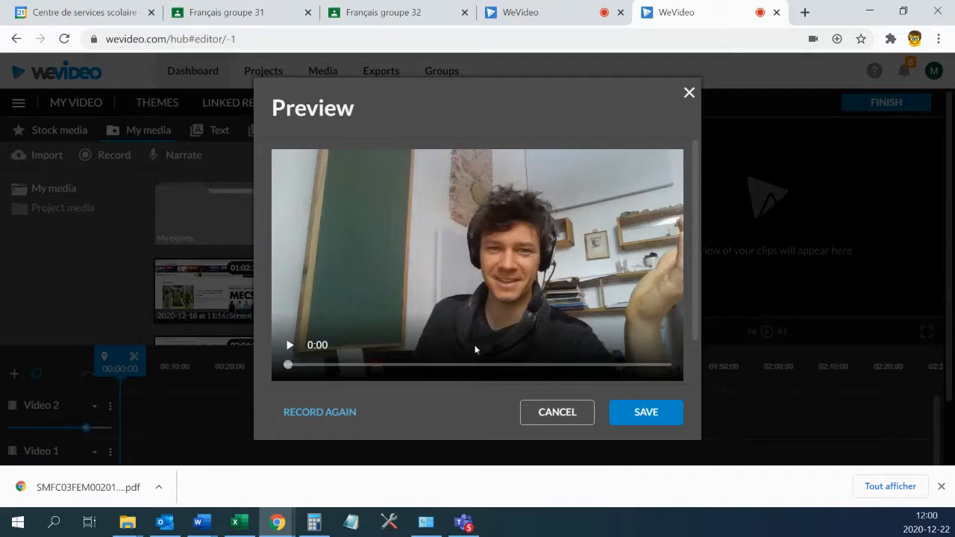
pyautogui.click(657, 403)
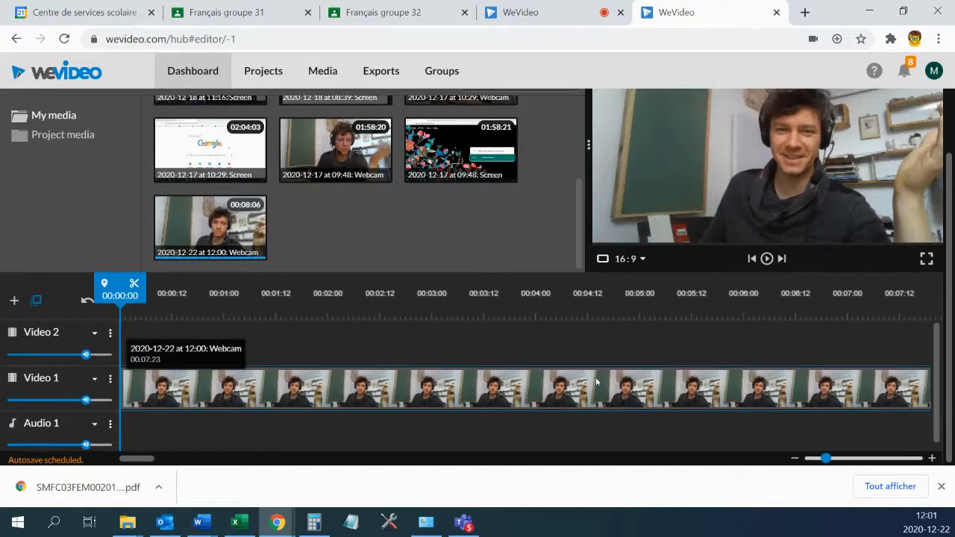
# Finish the video to bring up the export title dialog.
pyautogui.scroll(1, 572, 382)
pyautogui.scroll(-1, 573, 382)
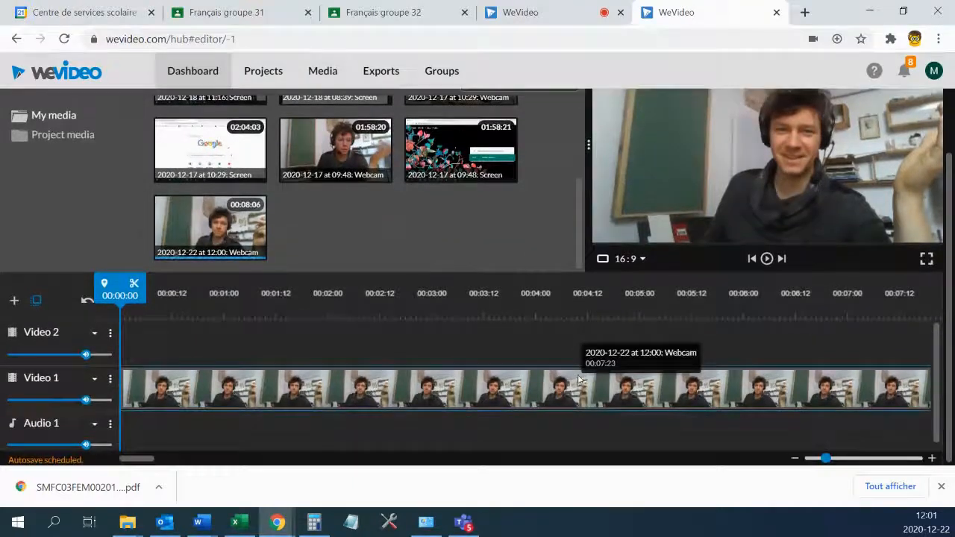
pyautogui.scroll(1, 579, 373)
pyautogui.scroll(-1, 580, 370)
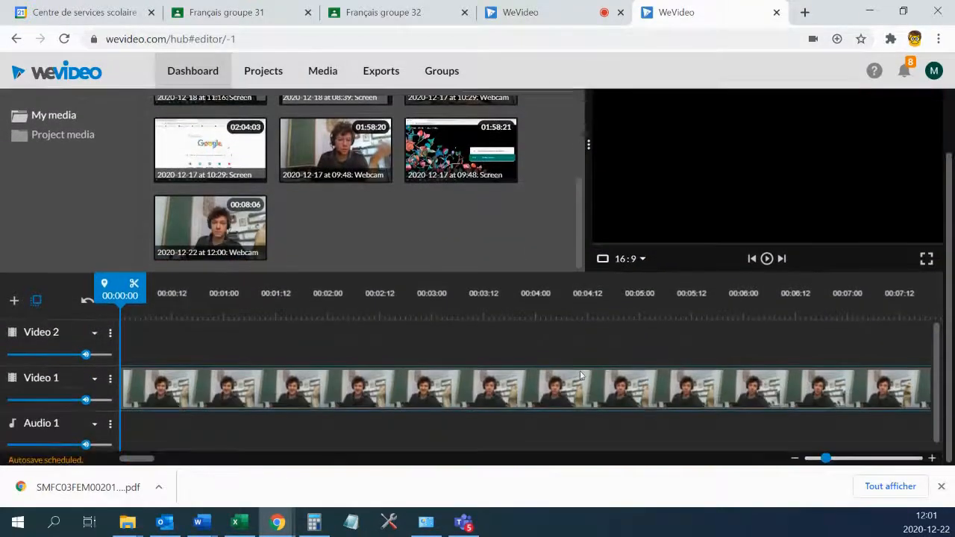
pyautogui.scroll(1, 579, 373)
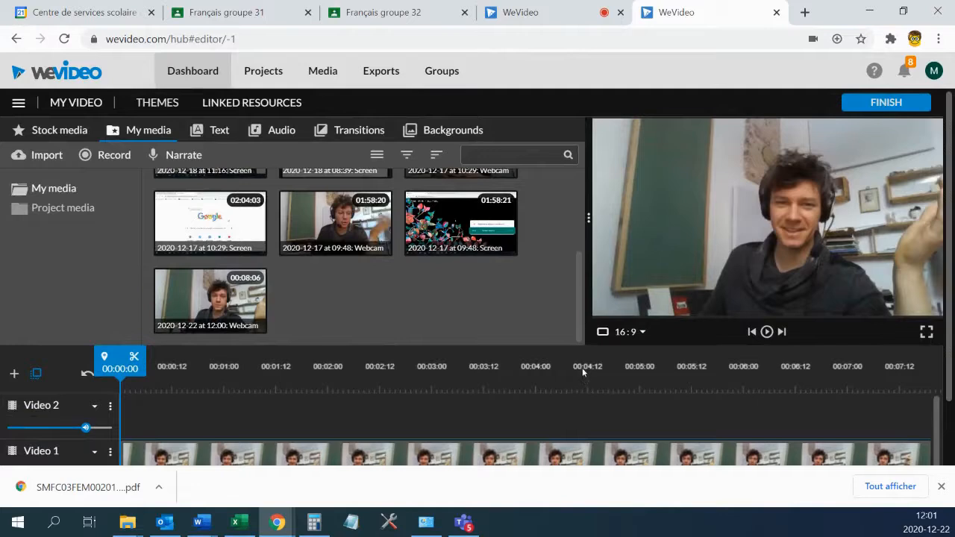
pyautogui.scroll(-1, 541, 420)
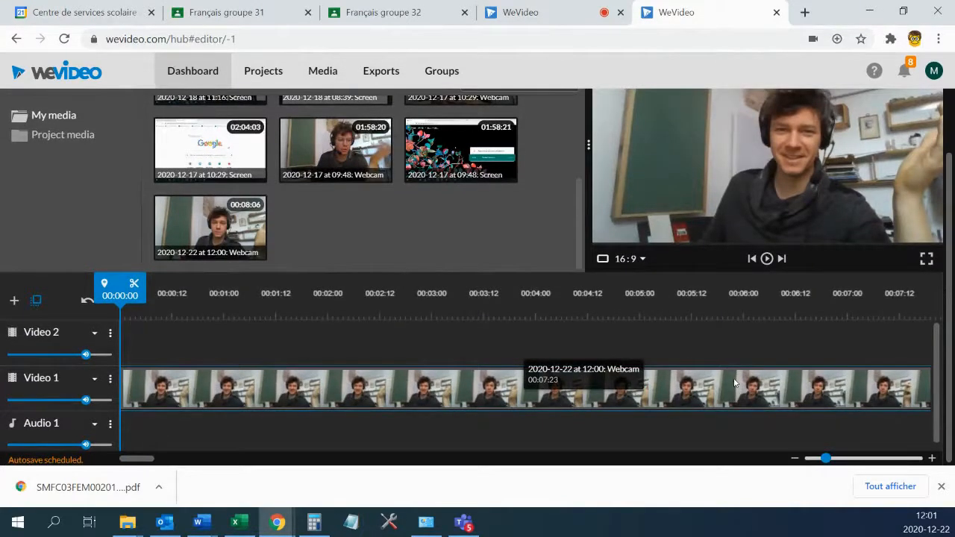
pyautogui.scroll(1, 735, 383)
pyautogui.click(886, 103)
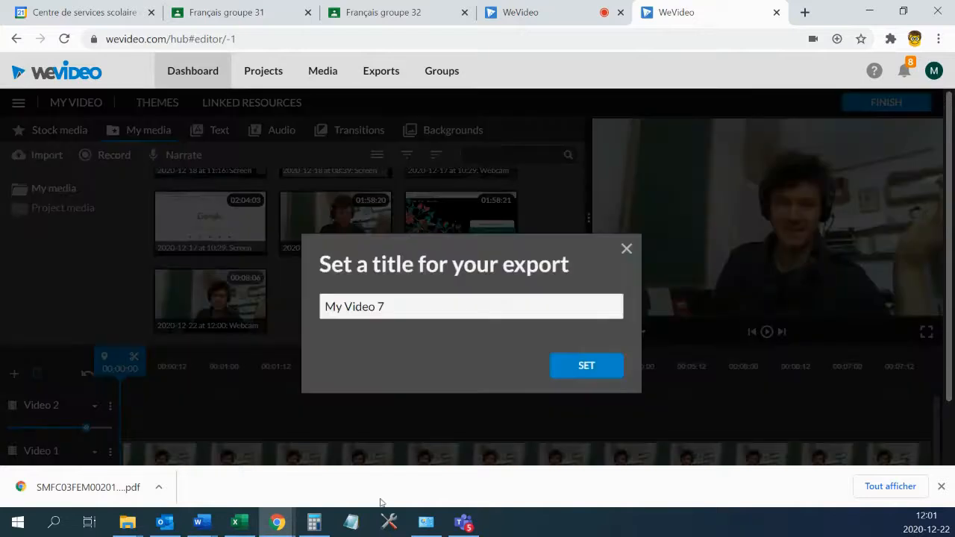
# Replace the title My Video 7 with 'Oral français' plus the presenter's first name.
pyautogui.moveTo(467, 312); pyautogui.dragTo(305, 310)
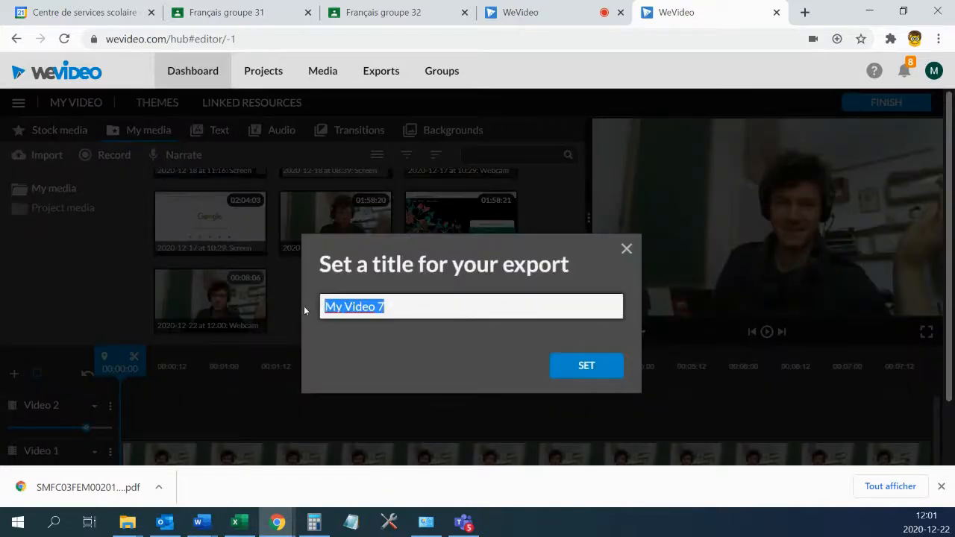
pyautogui.write('Oral fr')
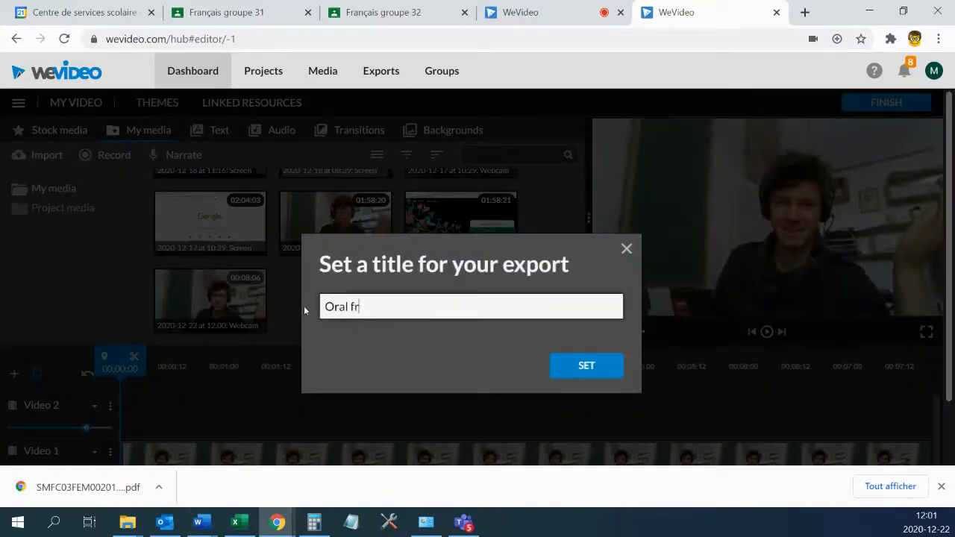
pyautogui.write('ançais Maxime')
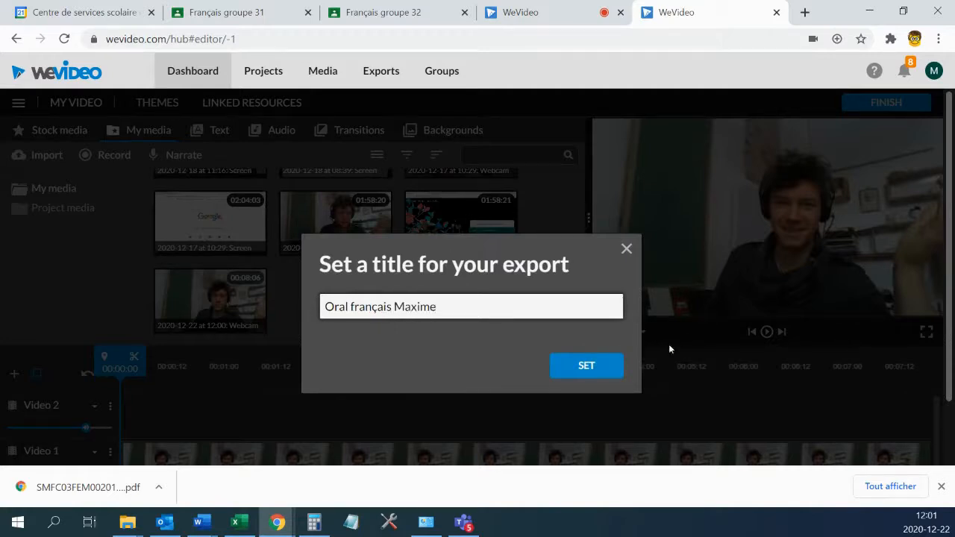
pyautogui.click(605, 366)
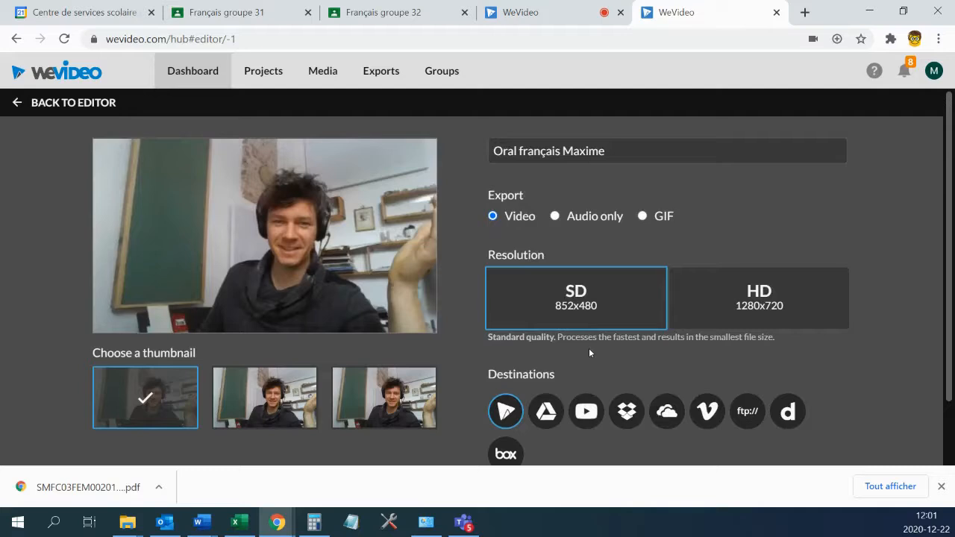
# Export the video in HD 1280x720 with YouTube as the destination.
pyautogui.scroll(-1, 594, 348)
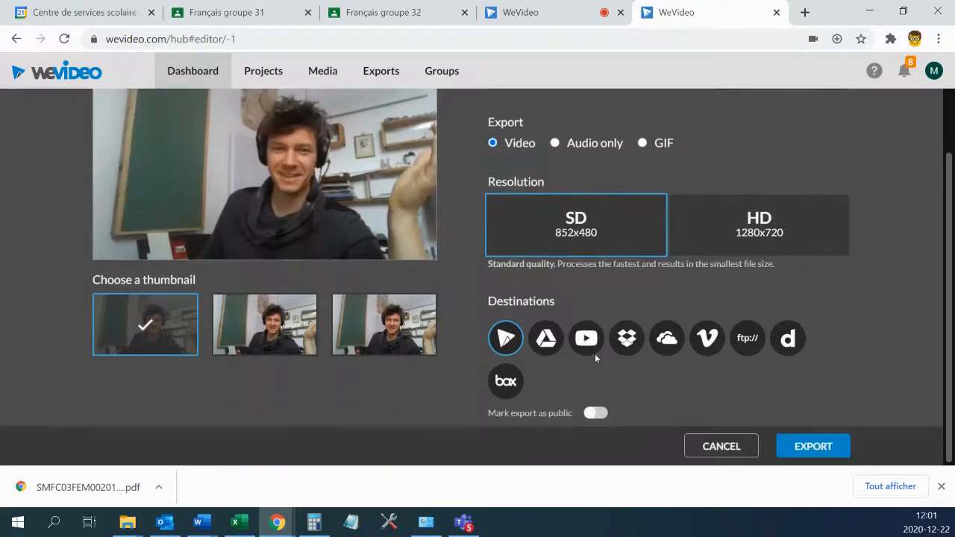
pyautogui.scroll(1, 614, 402)
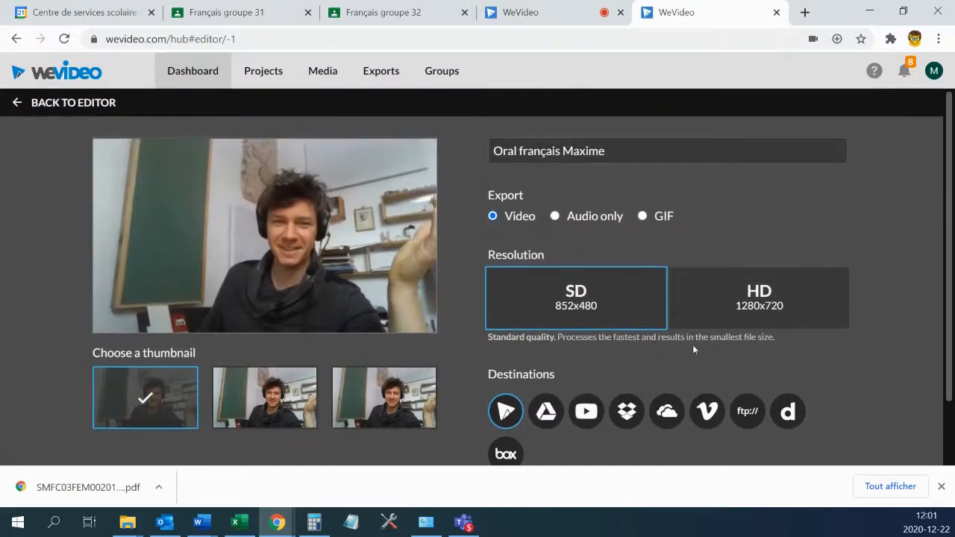
pyautogui.click(767, 306)
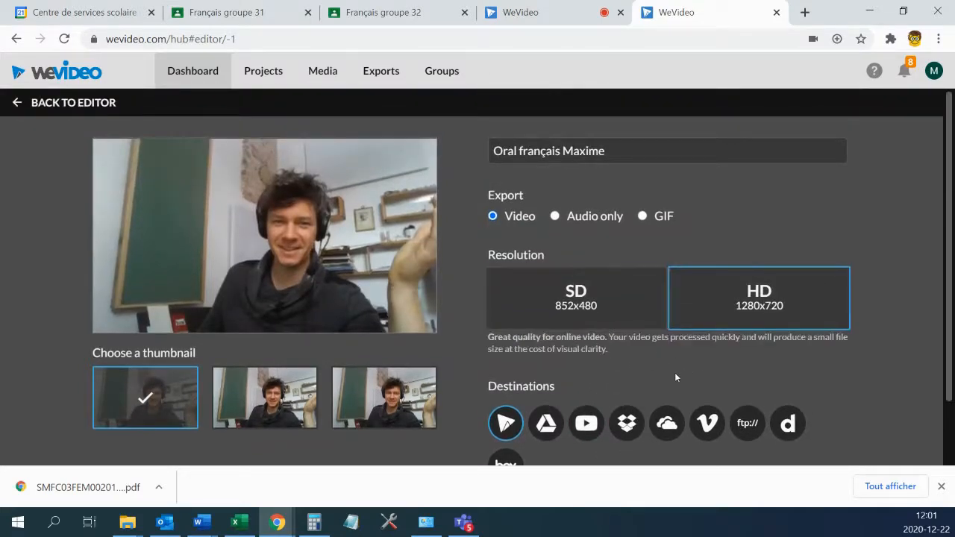
pyautogui.scroll(-1, 678, 373)
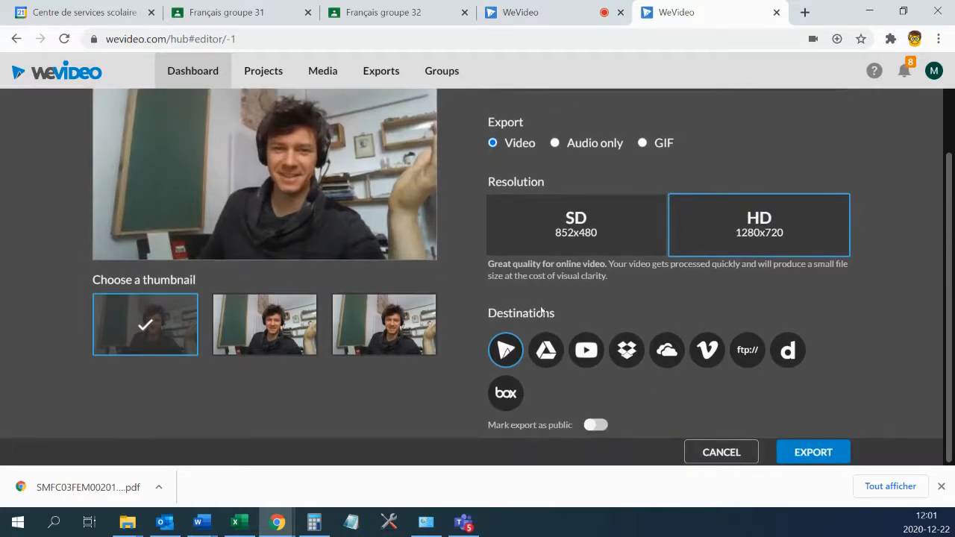
pyautogui.click(588, 355)
pyautogui.scroll(1, 789, 434)
pyautogui.scroll(-1, 807, 419)
pyautogui.click(815, 452)
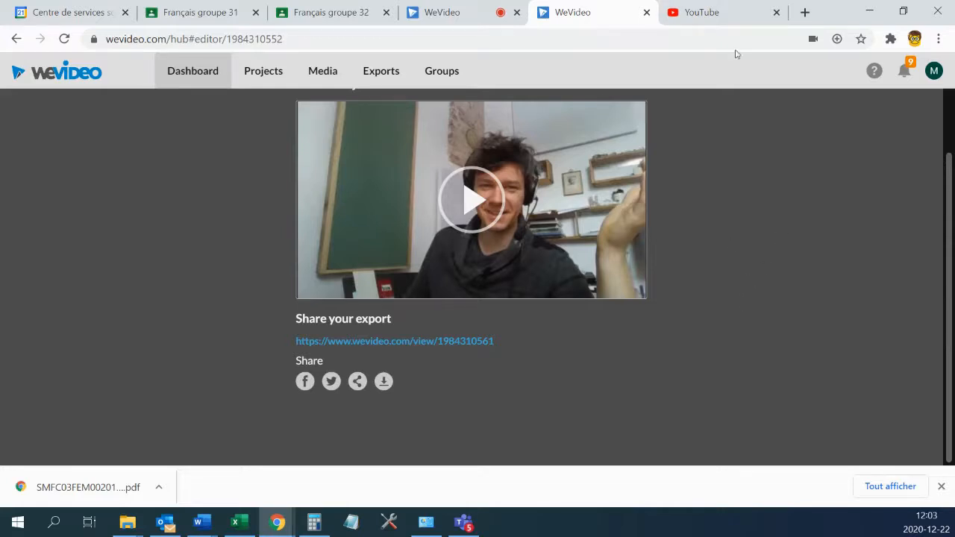
# In the YouTube tab, go to Vos vidéos and find the new private 0:08 video.
pyautogui.click(712, 13)
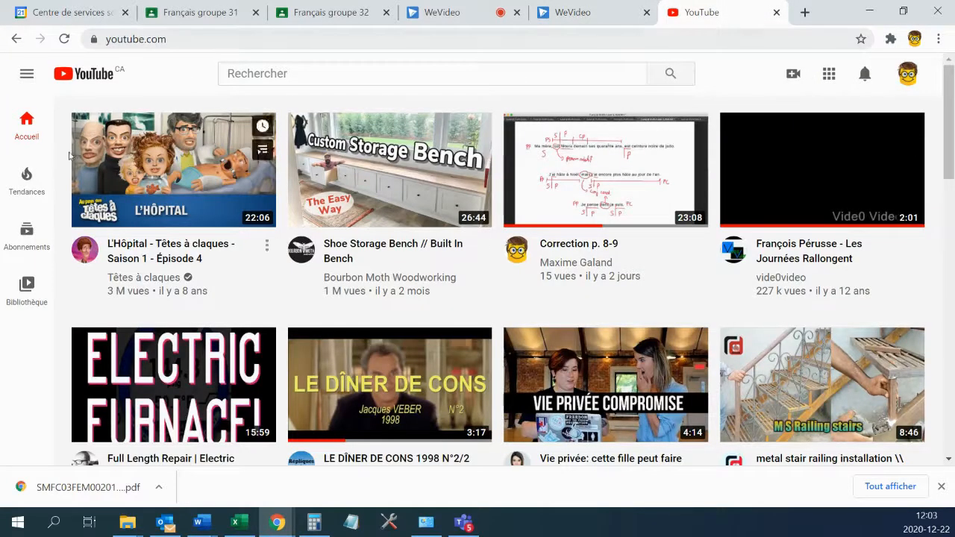
pyautogui.click(27, 75)
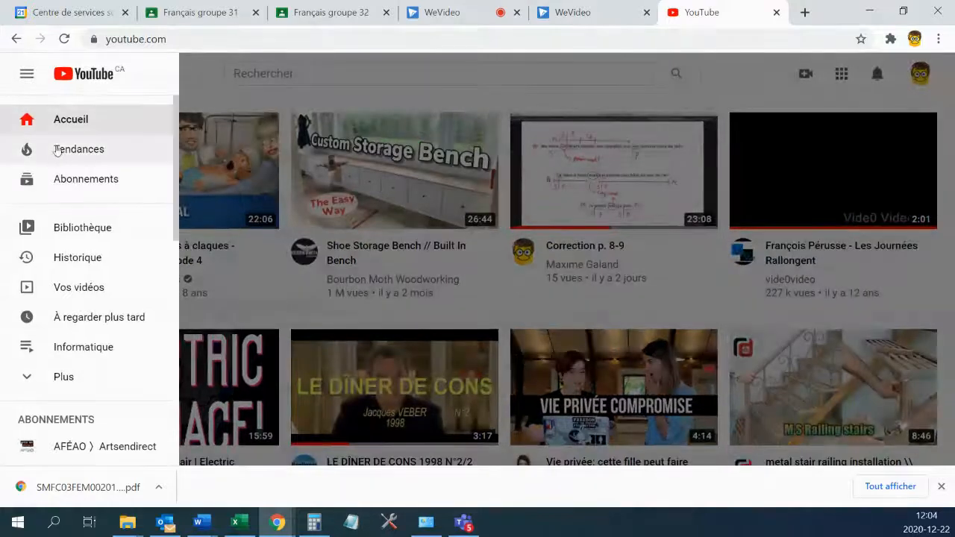
pyautogui.click(82, 297)
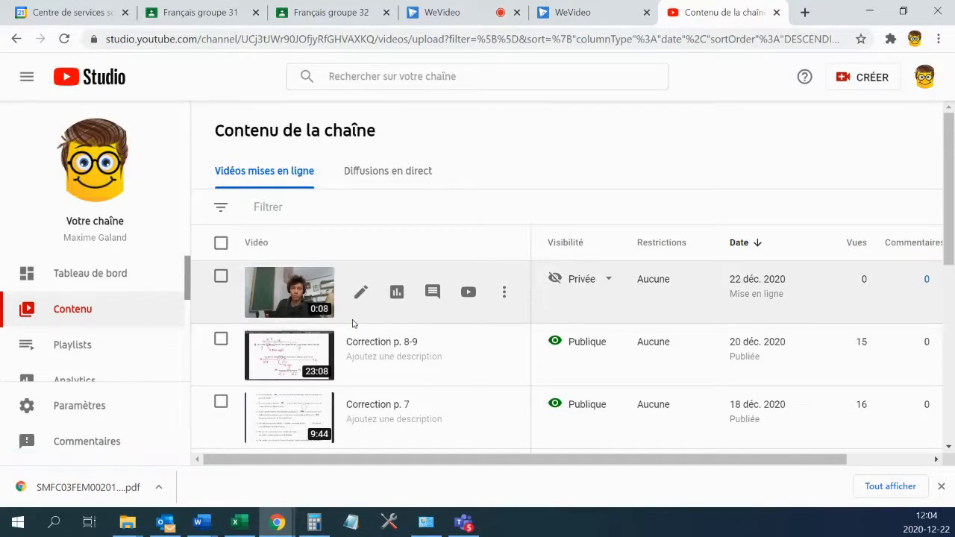
pyautogui.scroll(-1, 635, 275)
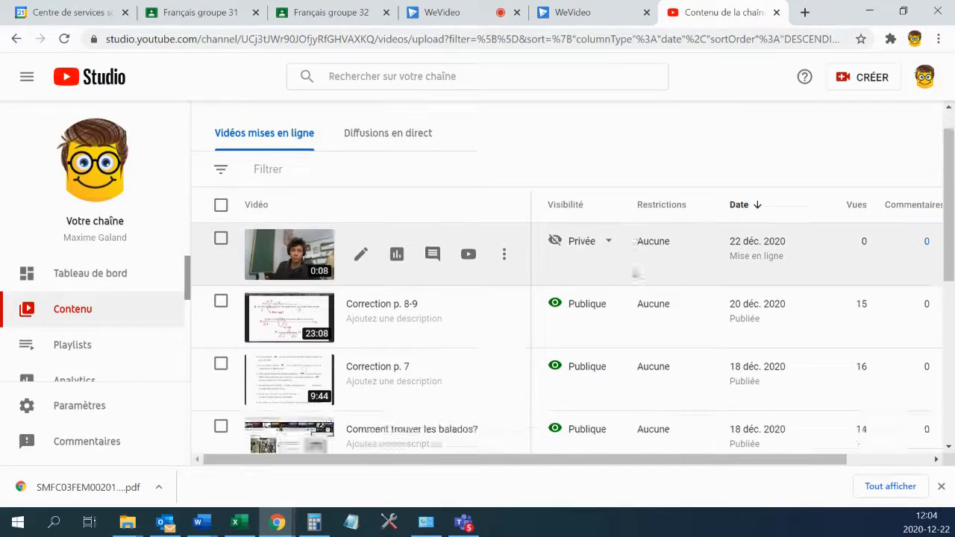
pyautogui.scroll(-1, 635, 272)
pyautogui.scroll(3, 635, 273)
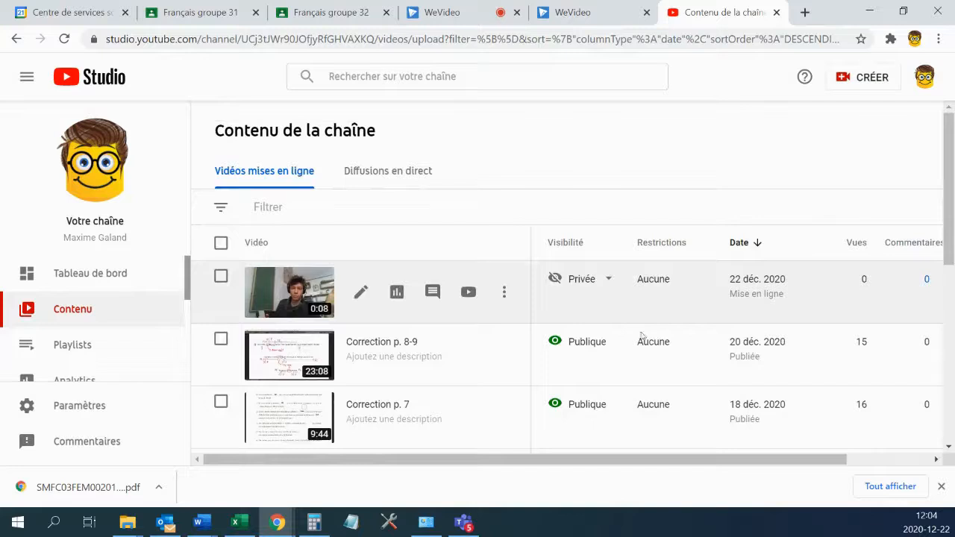
pyautogui.moveTo(617, 280)
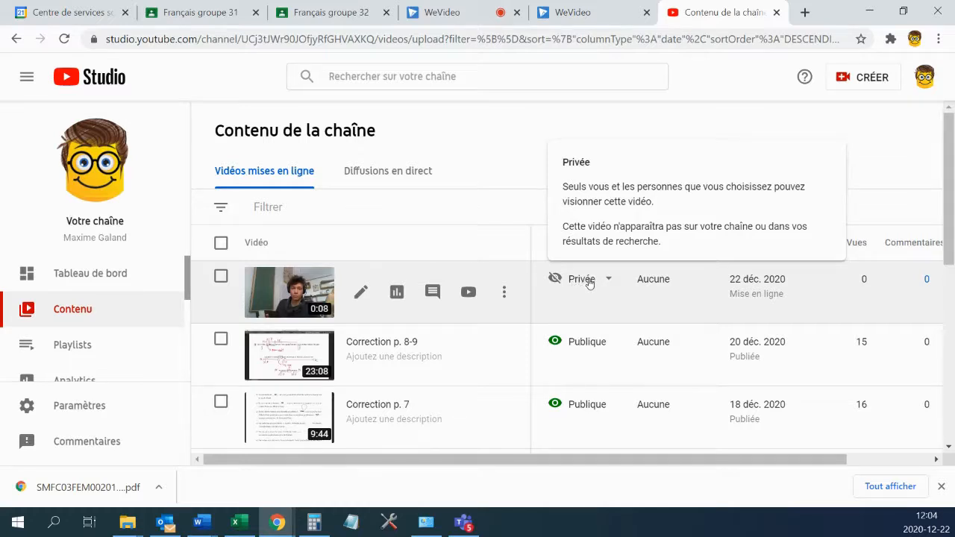
# In the video's visibility options, keep Privée and choose PARTAGER EN PRIVÉ.
pyautogui.click(591, 283)
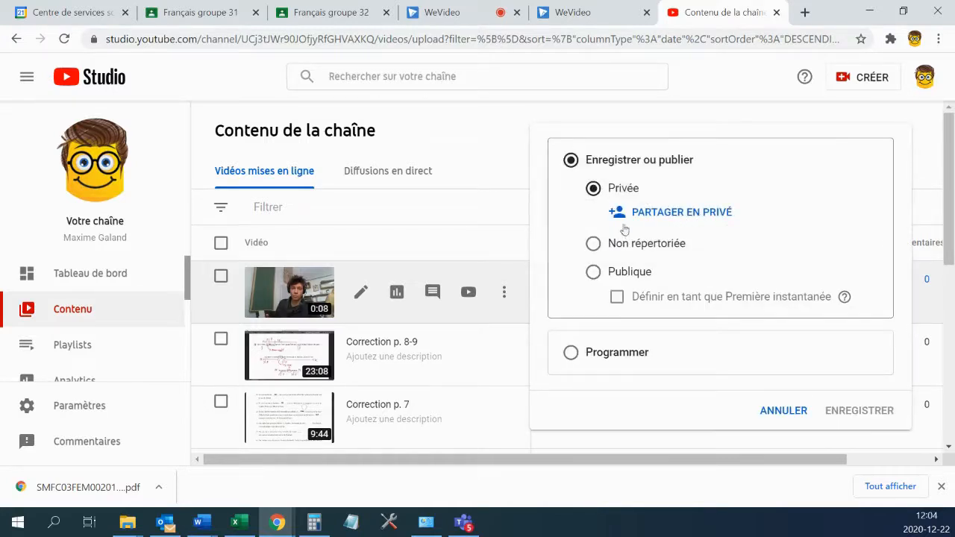
pyautogui.click(593, 246)
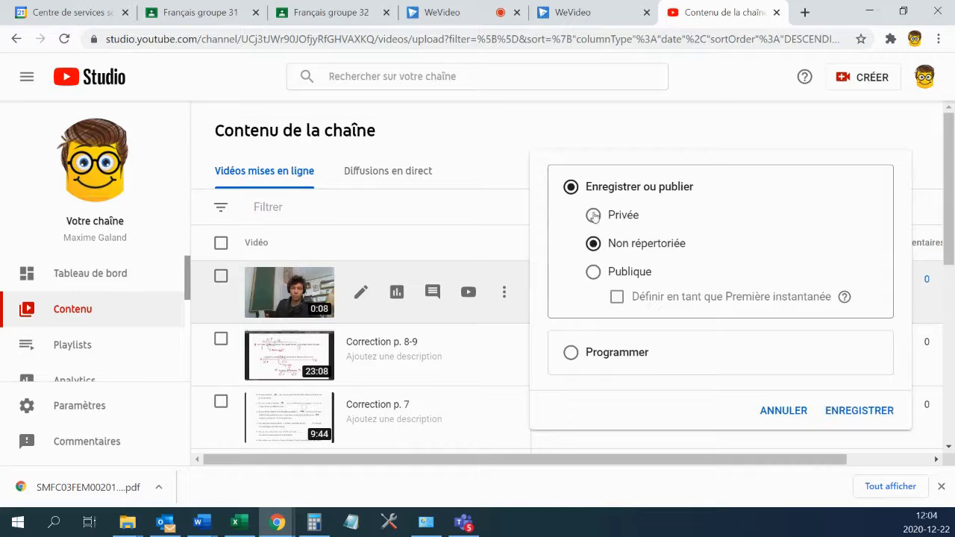
pyautogui.click(593, 216)
pyautogui.click(679, 213)
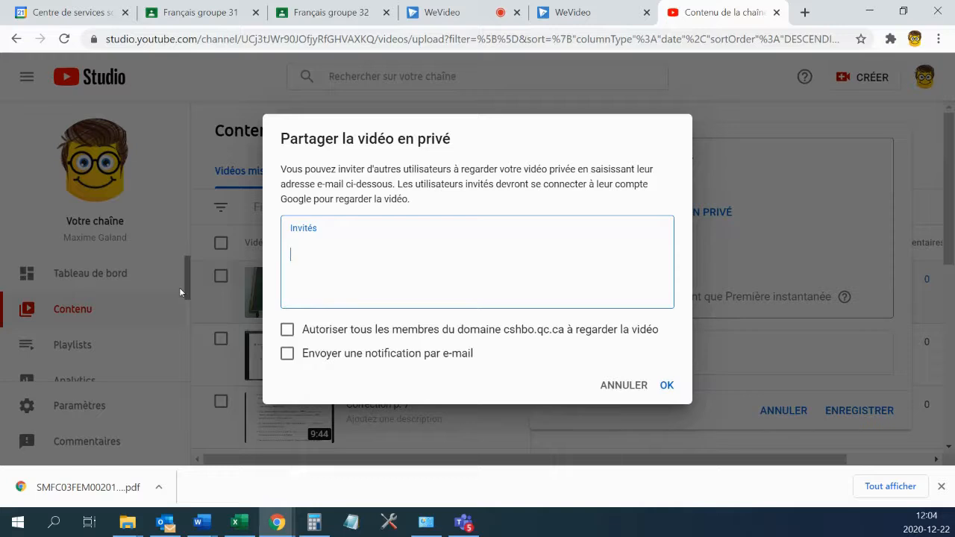
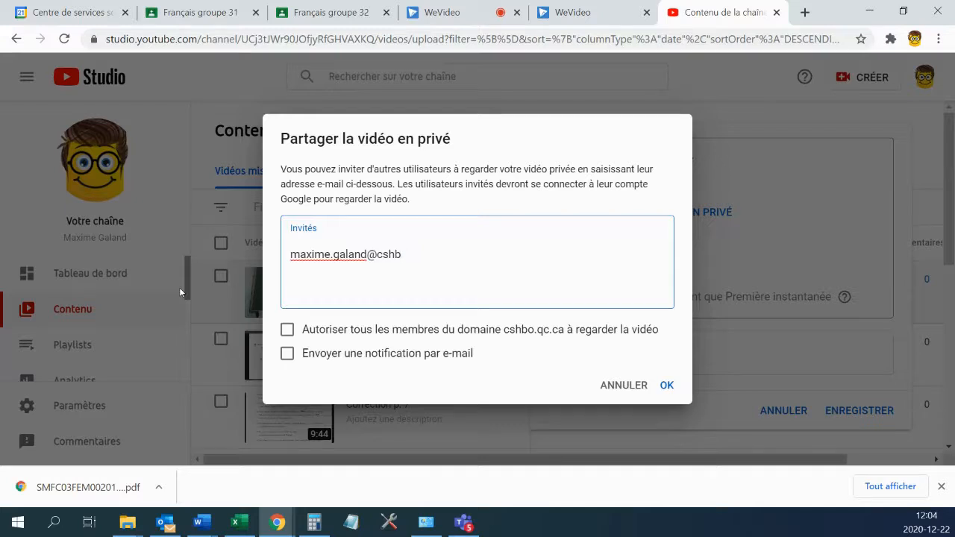
# Enter an invitee's e-mail and allow domain members, then cancel and pick Non répertoriée.
pyautogui.click(288, 330)
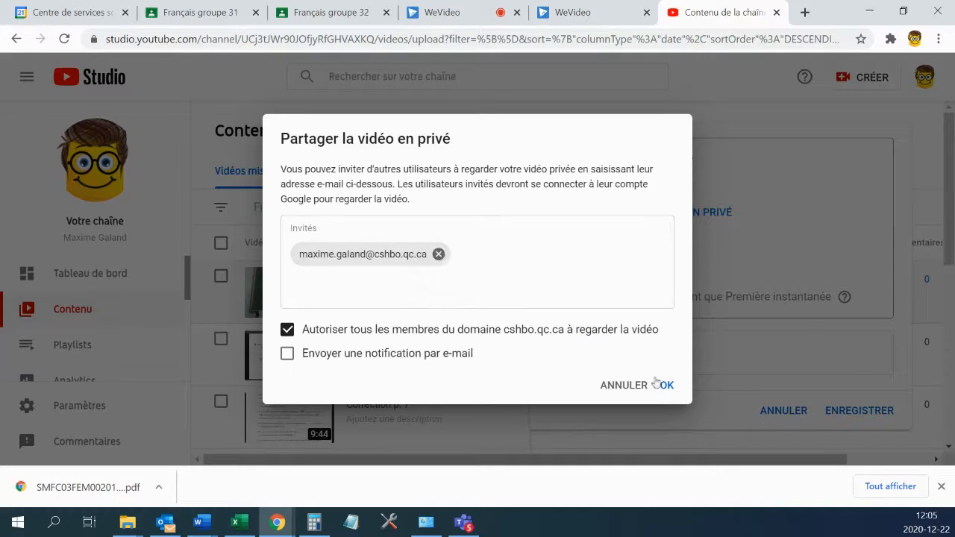
pyautogui.click(624, 385)
pyautogui.click(595, 245)
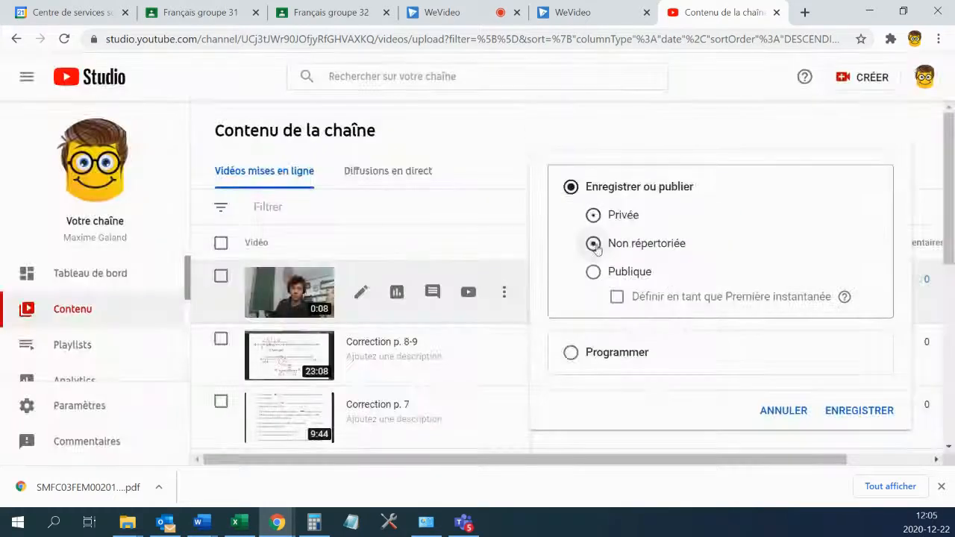
# Save the unlisted visibility, then copy the video's youtu.be link from its details page.
pyautogui.click(859, 411)
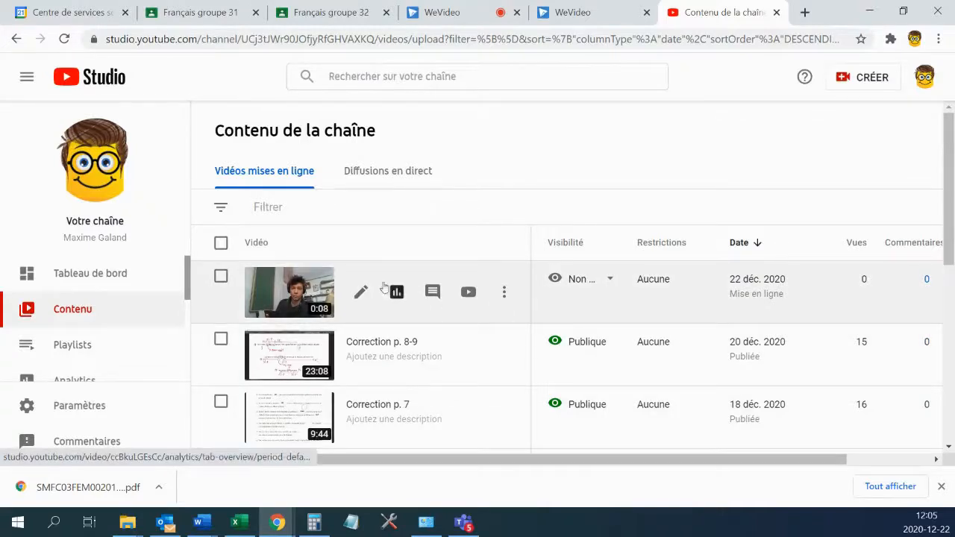
pyautogui.click(295, 302)
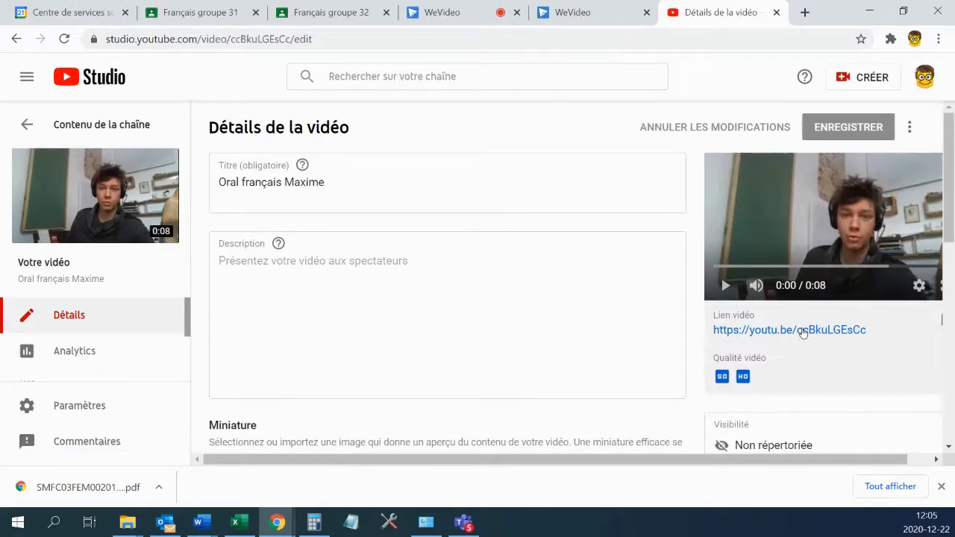
pyautogui.rightClick(804, 331)
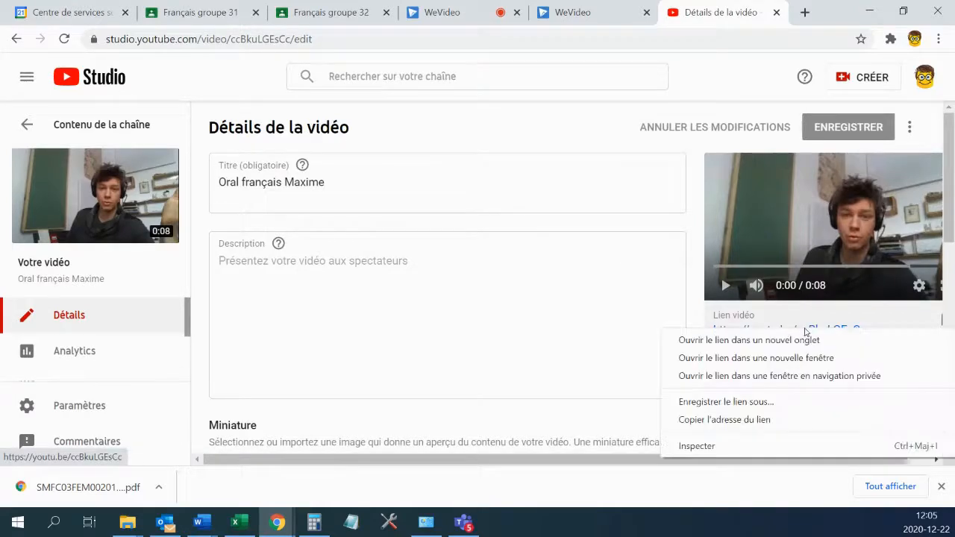
pyautogui.click(761, 423)
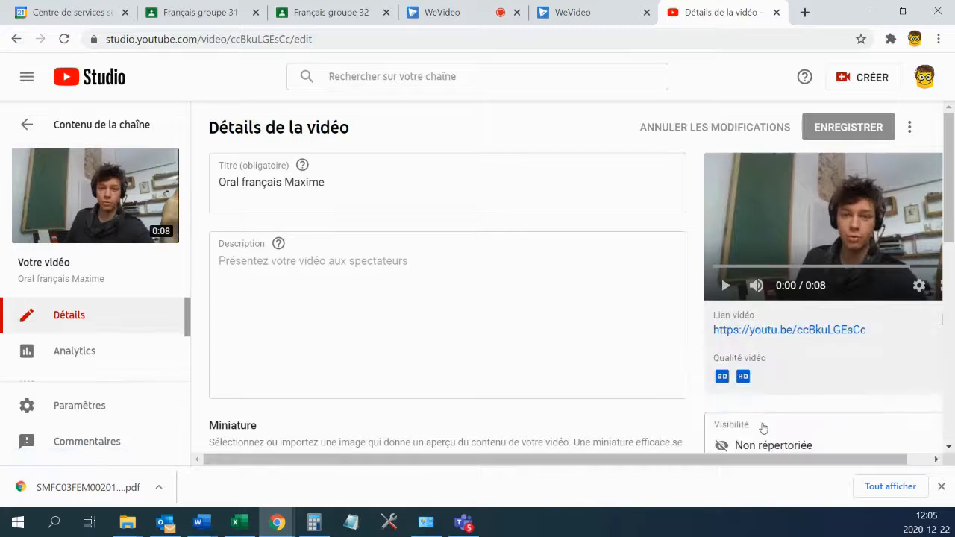